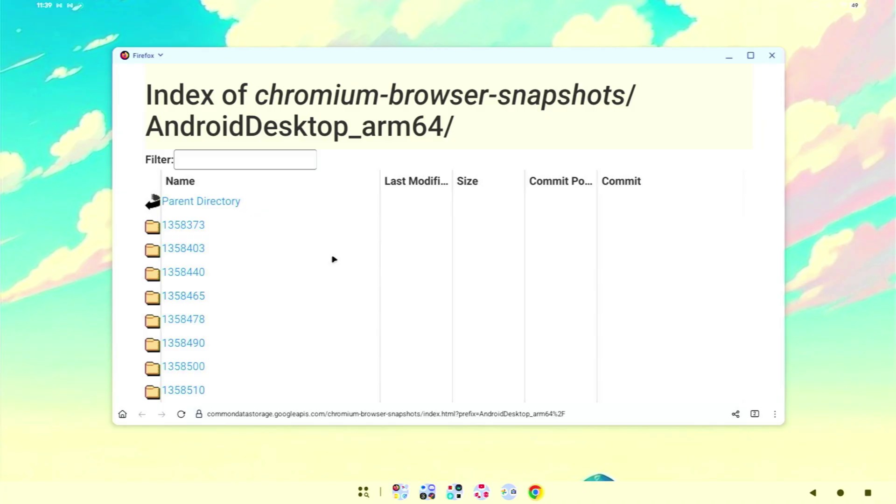
Step: Open the latest build folder 1477254 and start downloading chrome-android-desktop.zip (384 MB)
scroll(438, 248, "down", 15)
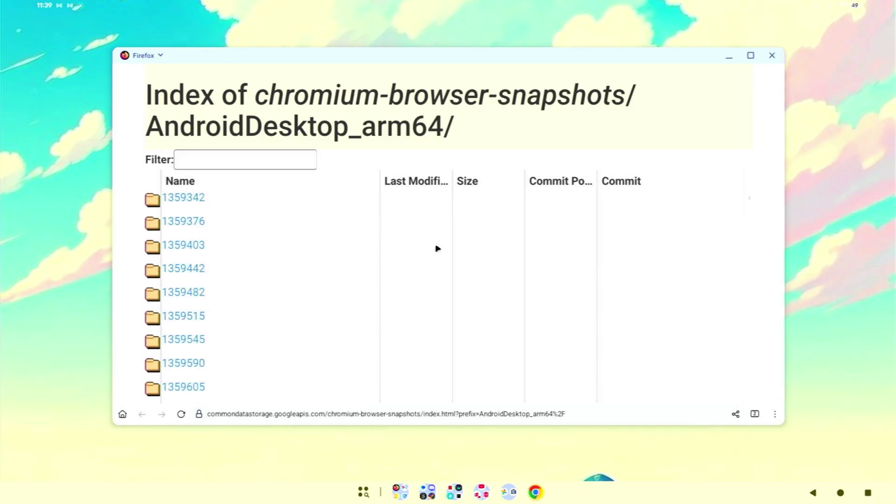
scroll(438, 248, "down", 20)
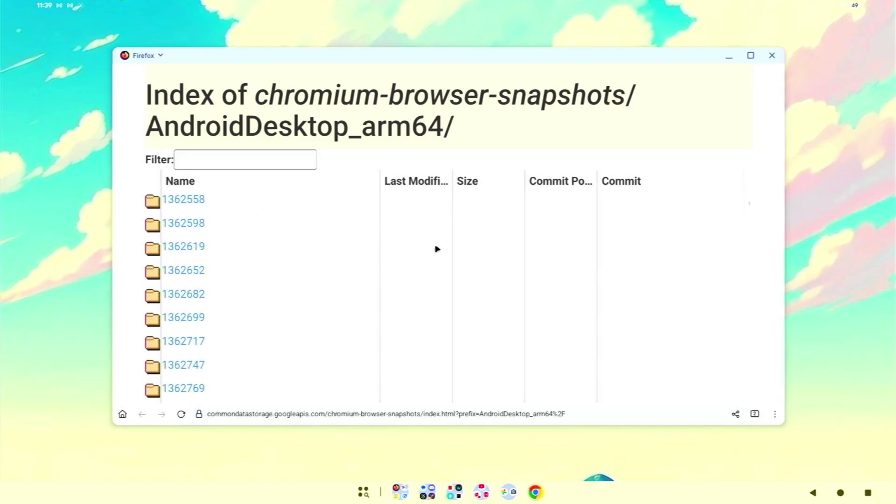
scroll(438, 248, "down", 20)
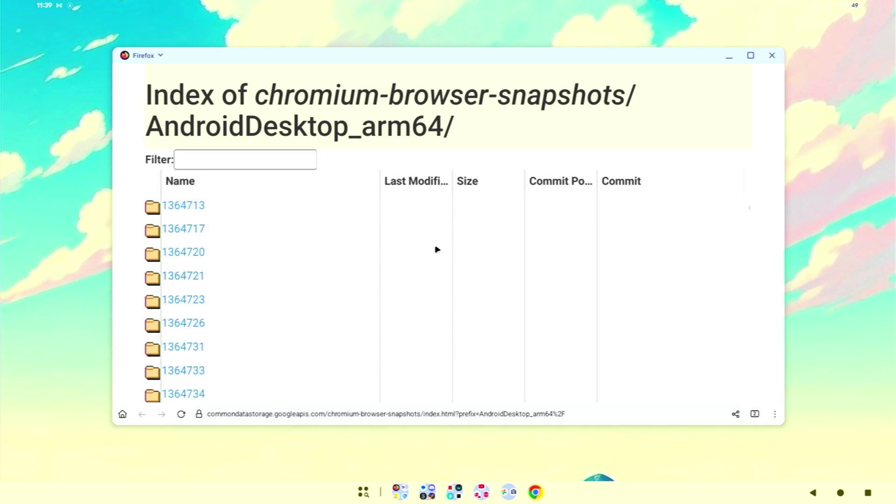
scroll(438, 249, "down", 20)
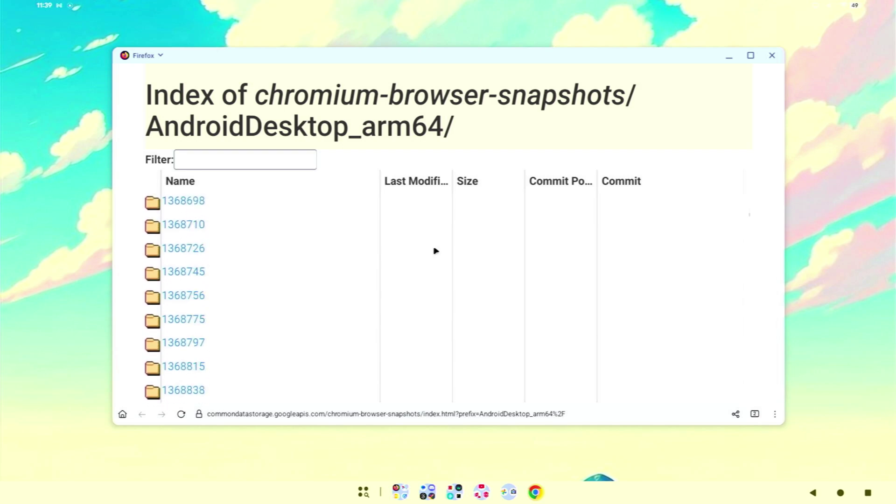
scroll(437, 251, "down", 20)
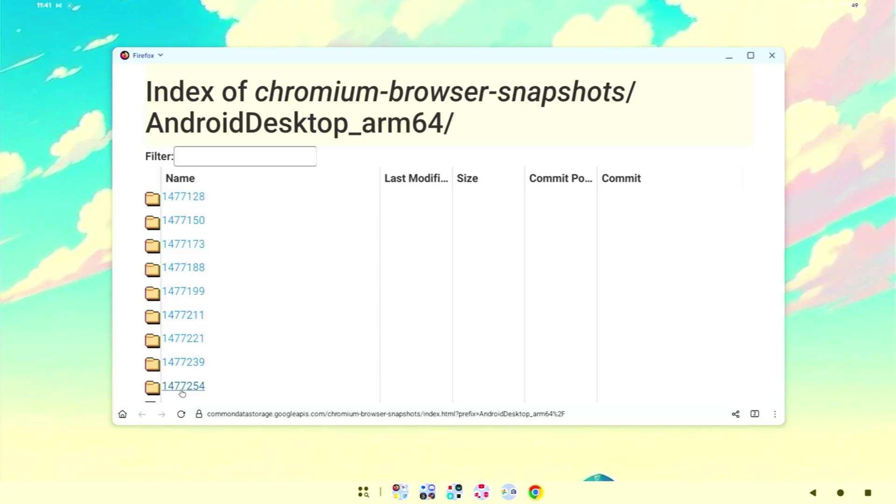
left_click(182, 392)
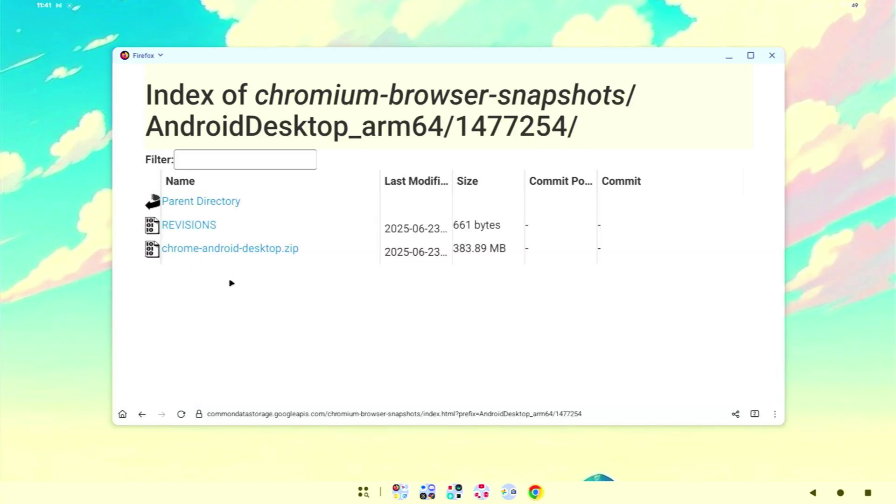
left_click(243, 250)
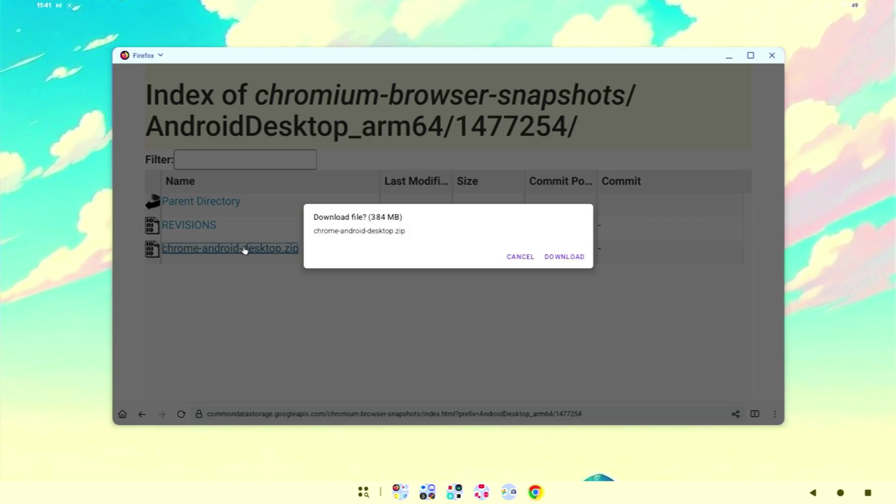
Step: Download the 384 MB zip, extract its four APKs in Files, and install ChromePublic.apk
left_click(556, 258)
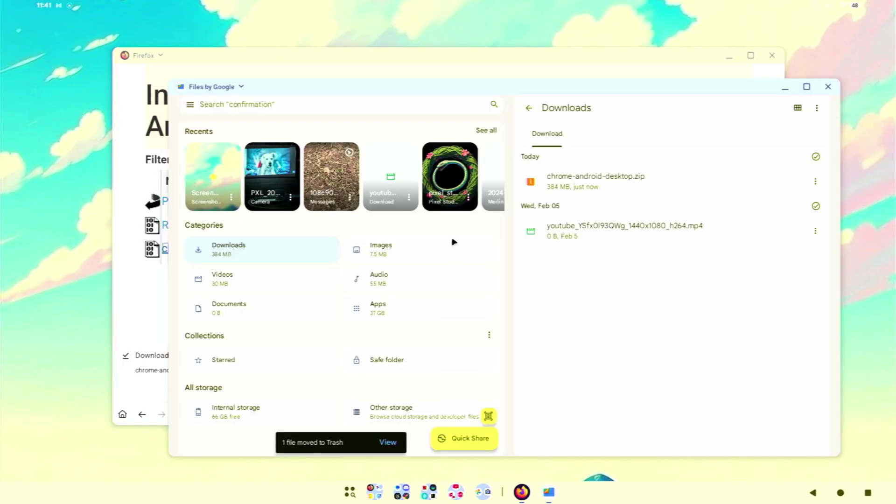
left_click(611, 180)
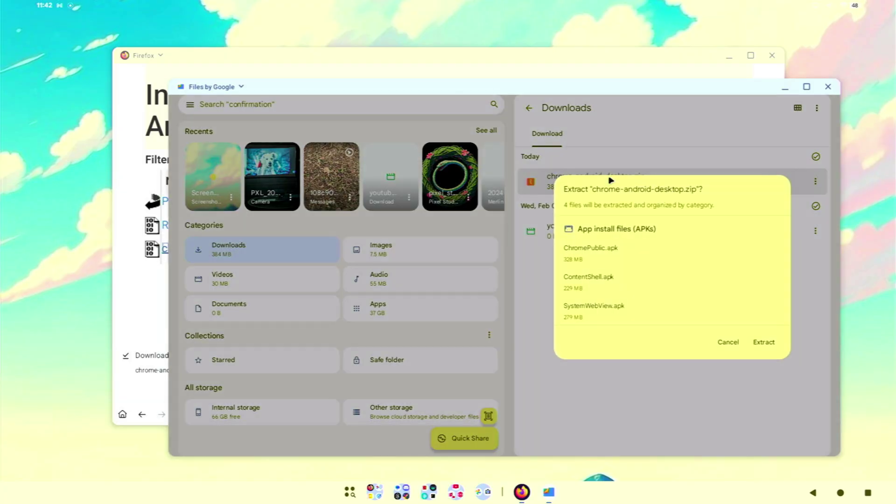
left_click(764, 344)
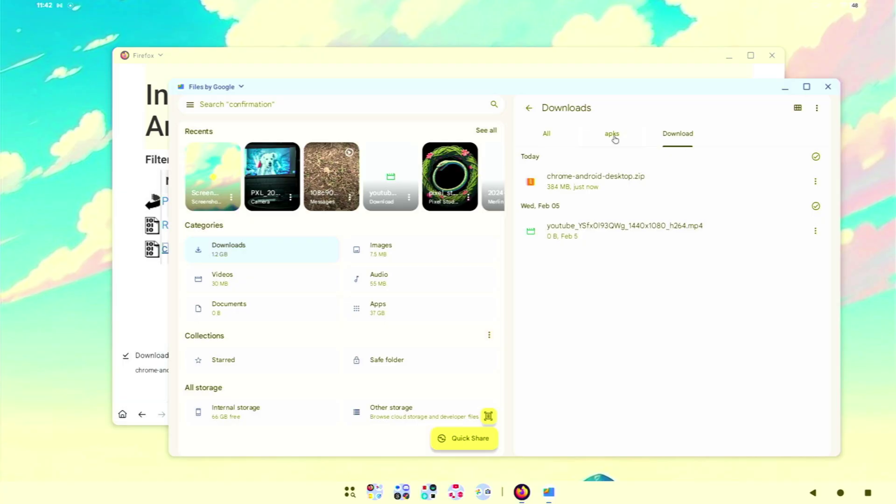
left_click(615, 137)
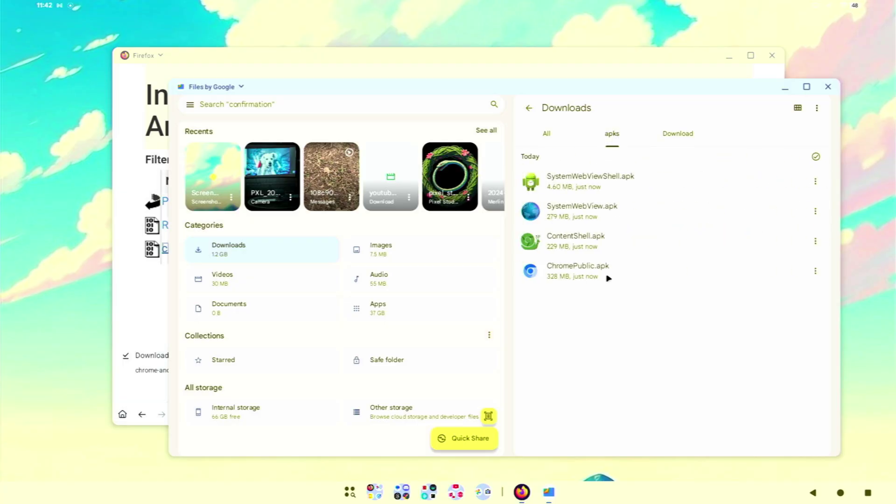
left_click(590, 279)
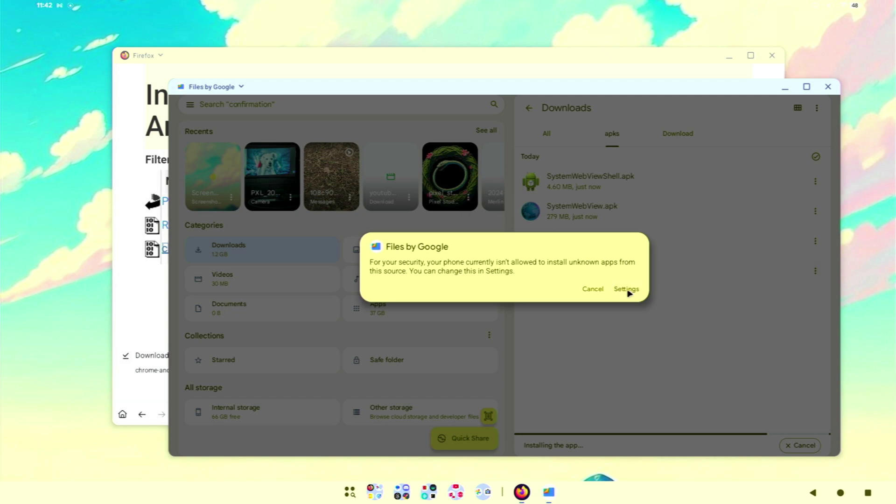
Step: Allow unknown-app installs from Files by Google and finish installing Chromium
left_click(627, 289)
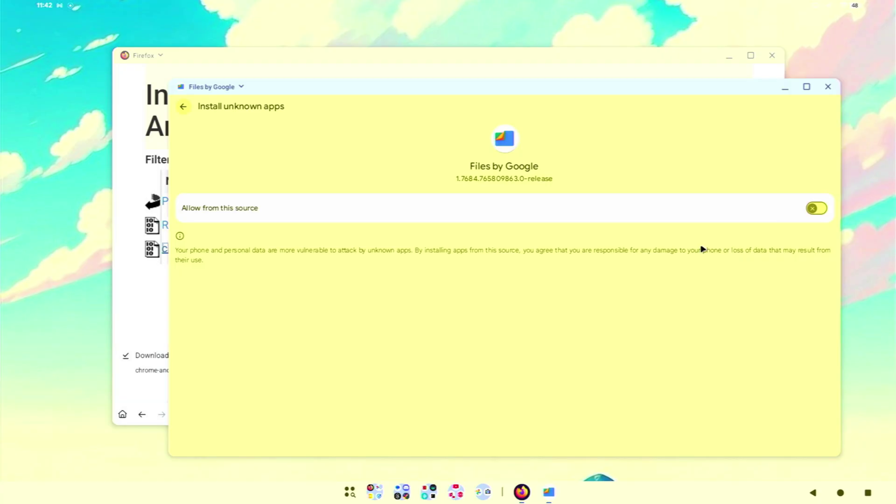
left_click(820, 214)
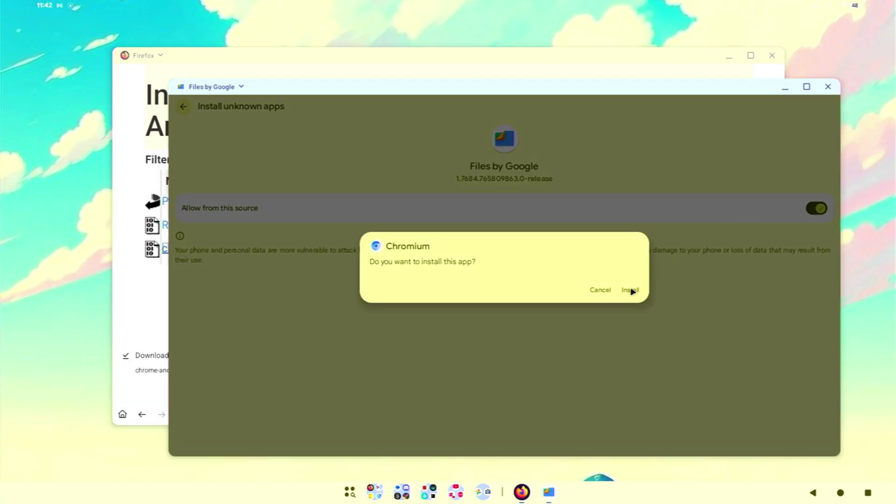
left_click(631, 290)
key("super")
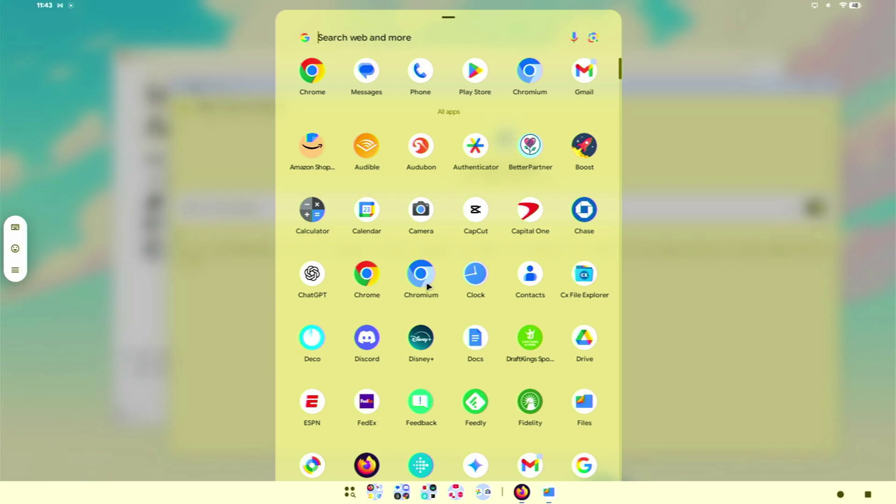
Step: Launch Chromium from the app drawer and continue without signing in
left_click(423, 278)
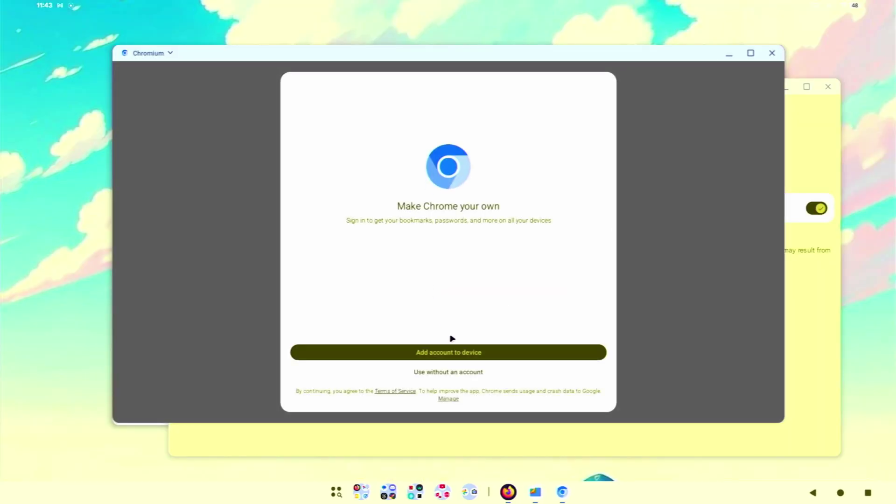
left_click(468, 373)
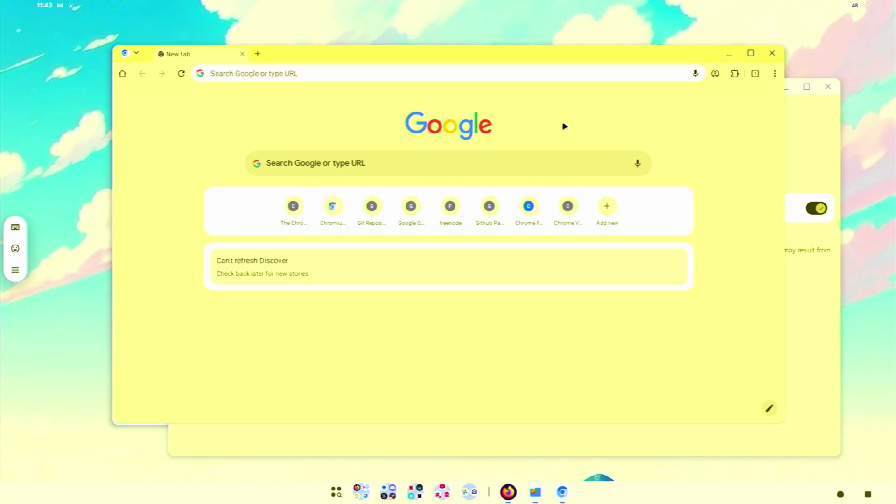
Step: Search 'dark reader' and add the Dark Reader extension from the Chrome Web Store
left_click(736, 75)
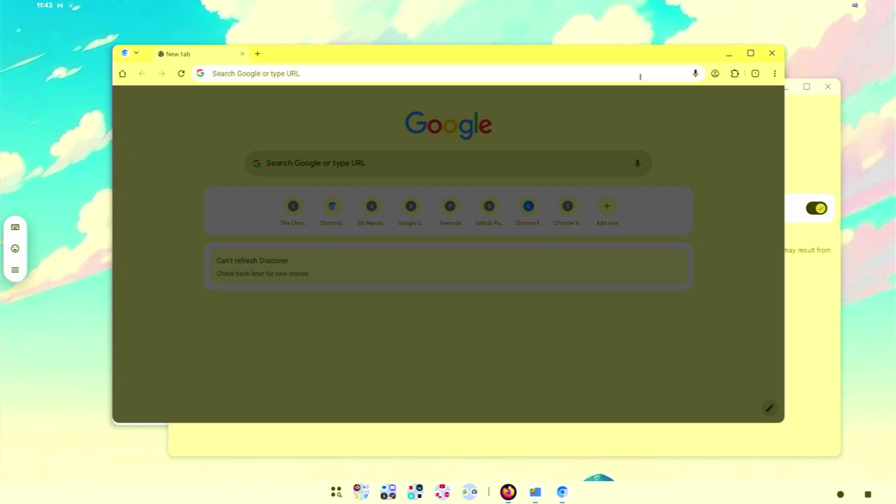
type("dark reader")
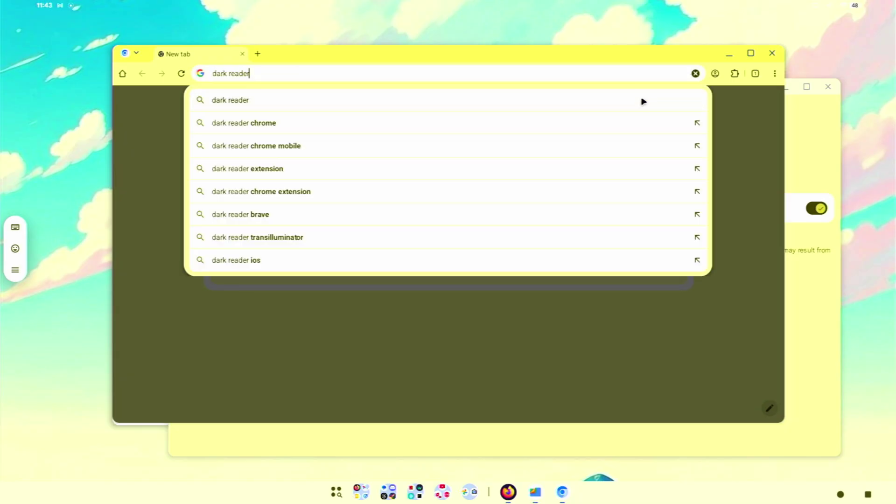
left_click(606, 123)
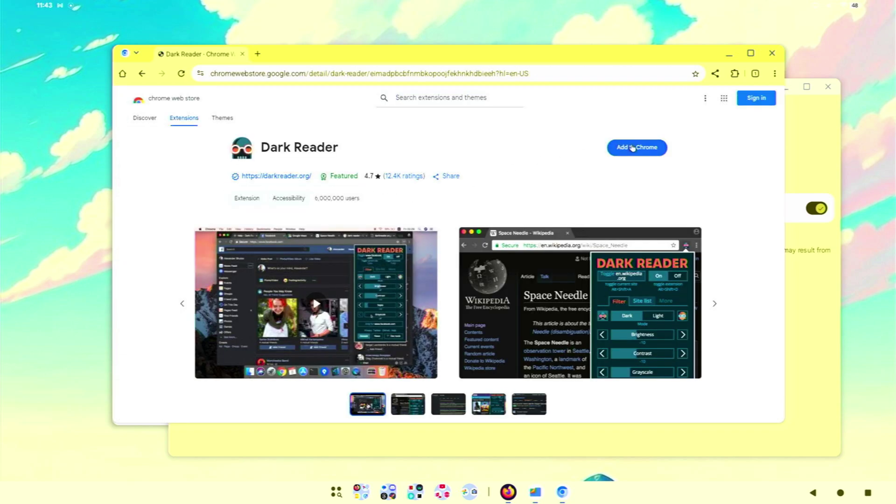
left_click(633, 148)
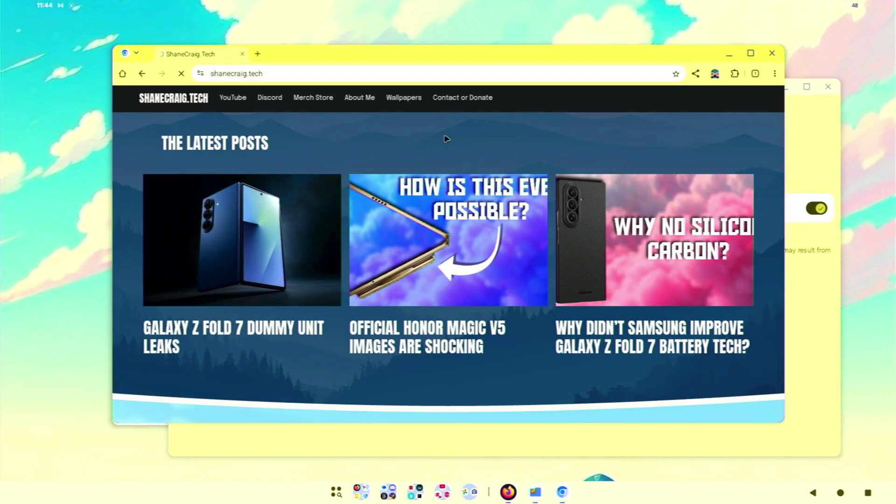
Step: In the Dark Reader popup, switch the extension off and back on for shanecraig.tech
scroll(446, 140, "down", 2)
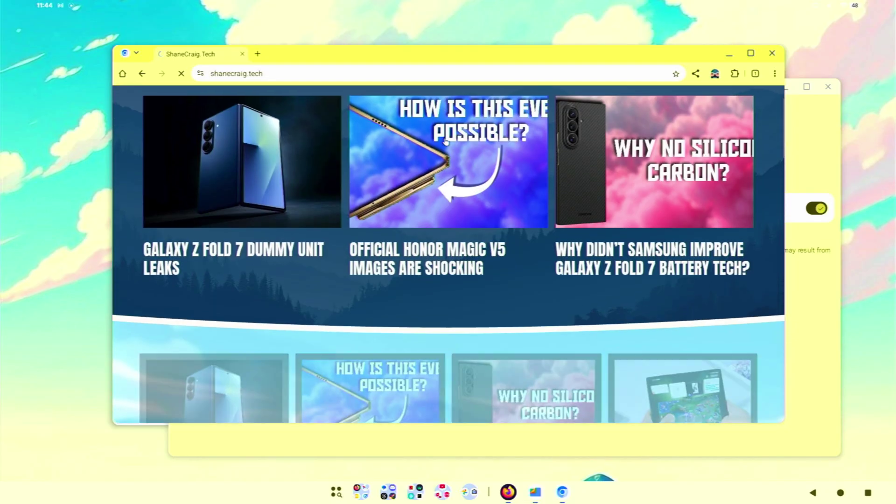
scroll(446, 140, "up", 2)
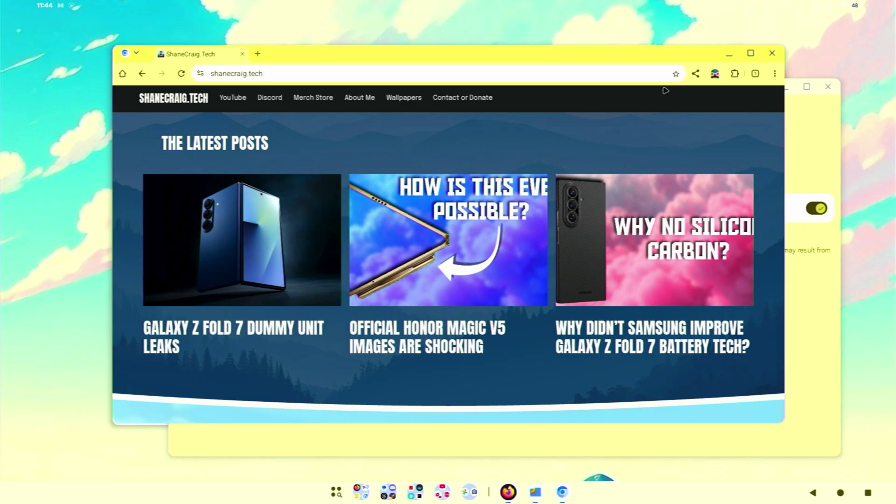
left_click(713, 74)
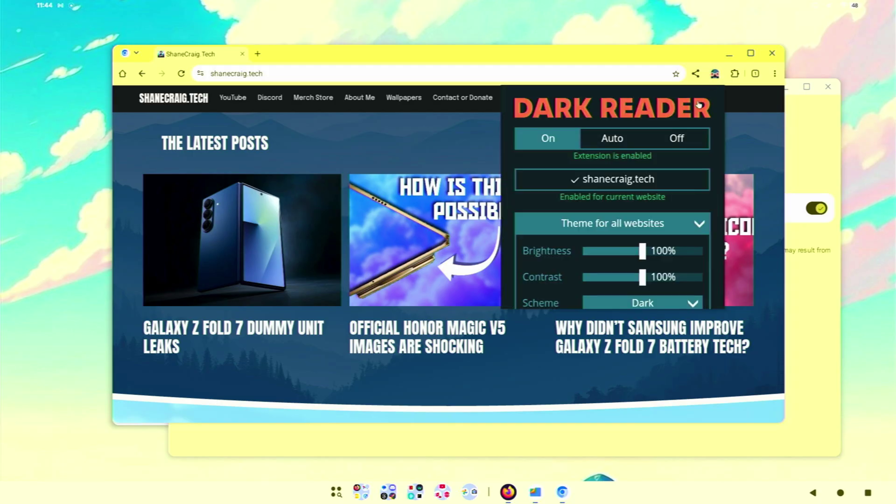
left_click(610, 183)
left_click(609, 183)
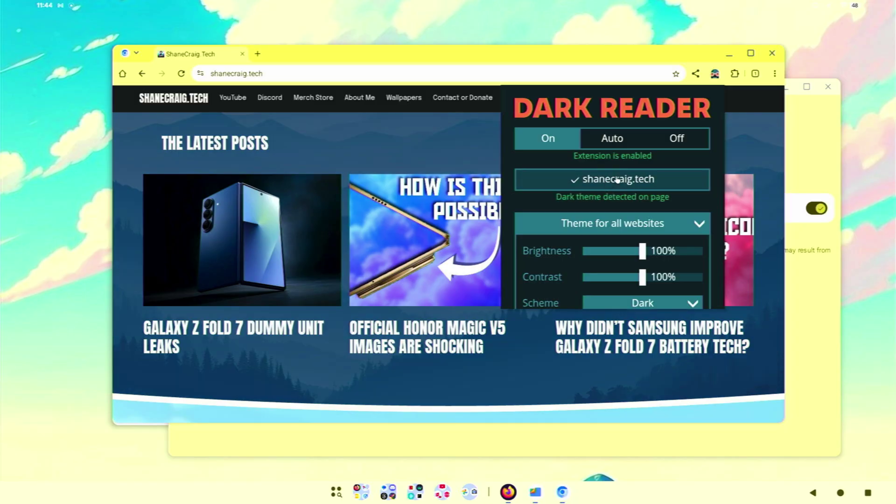
Step: Close the Chromium, Files by Google and Firefox windows
left_click(773, 53)
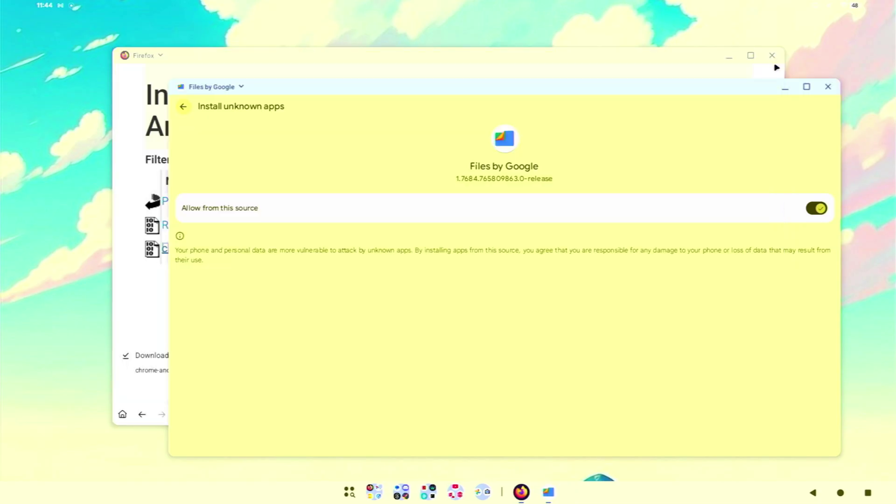
left_click(827, 88)
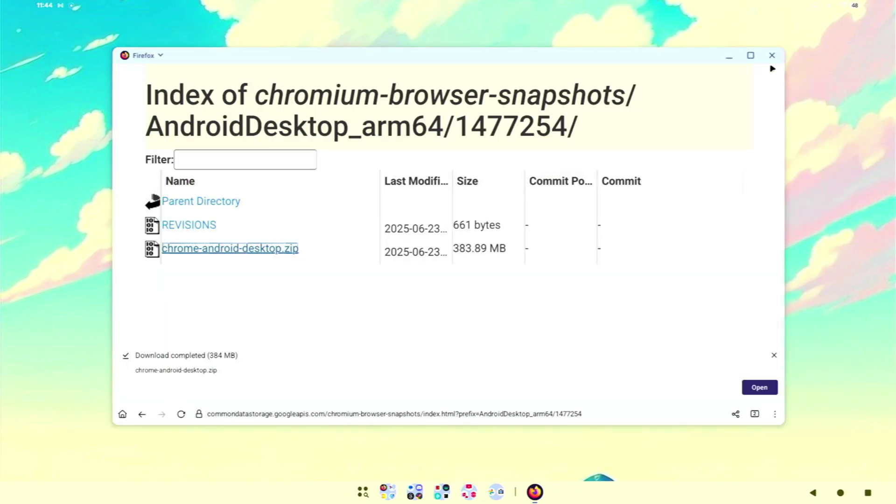
left_click(772, 58)
Step: Relaunch Chromium and open the Galaxy Z Fold 7 Dummy Unit Leaks post on shanecraig.tech
key("super")
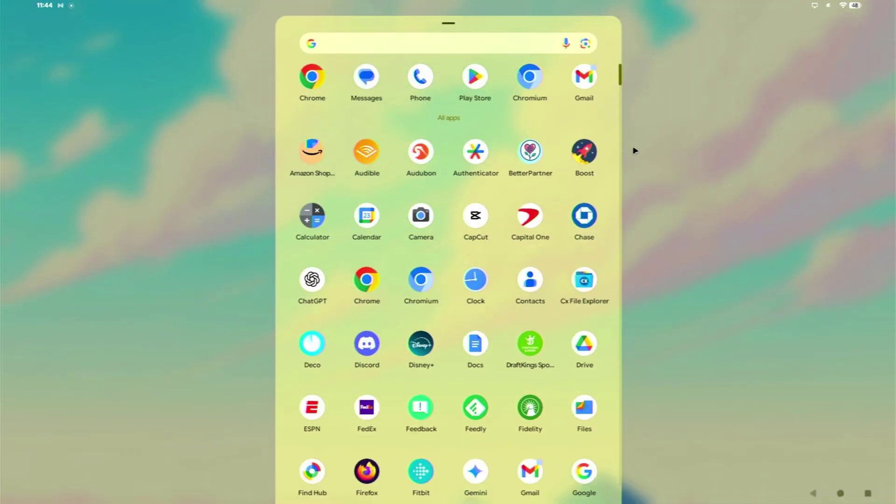
left_click(423, 275)
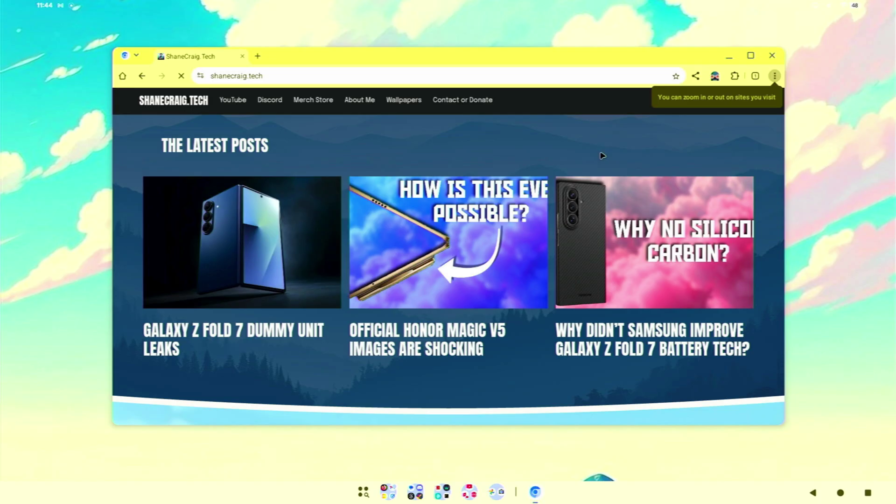
left_click(311, 223)
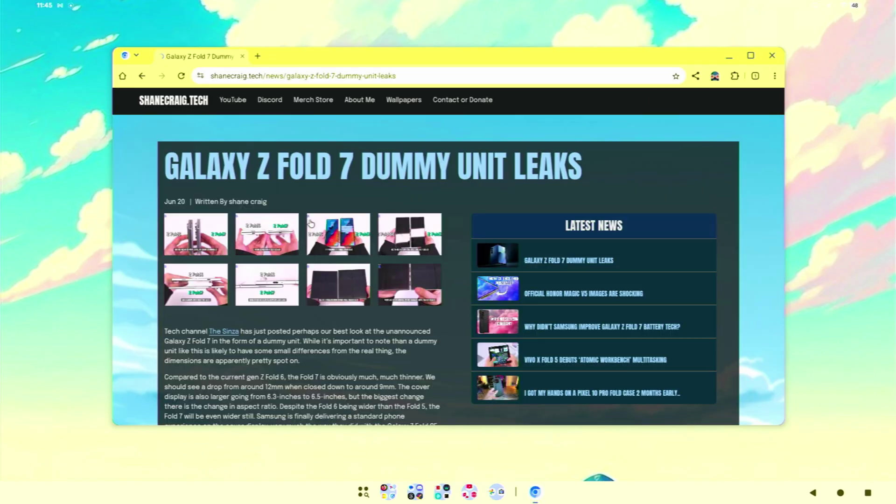
scroll(311, 223, "down", 10)
scroll(311, 223, "down", 10)
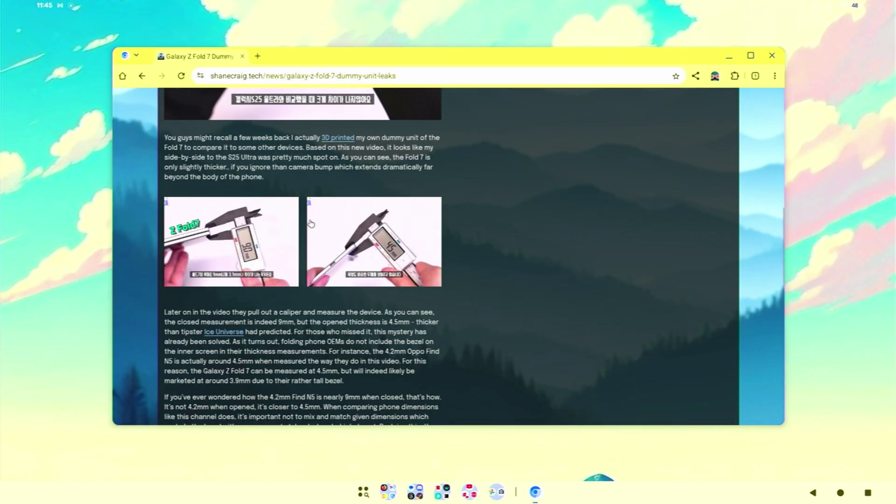
scroll(311, 224, "up", 15)
scroll(311, 223, "up", 4)
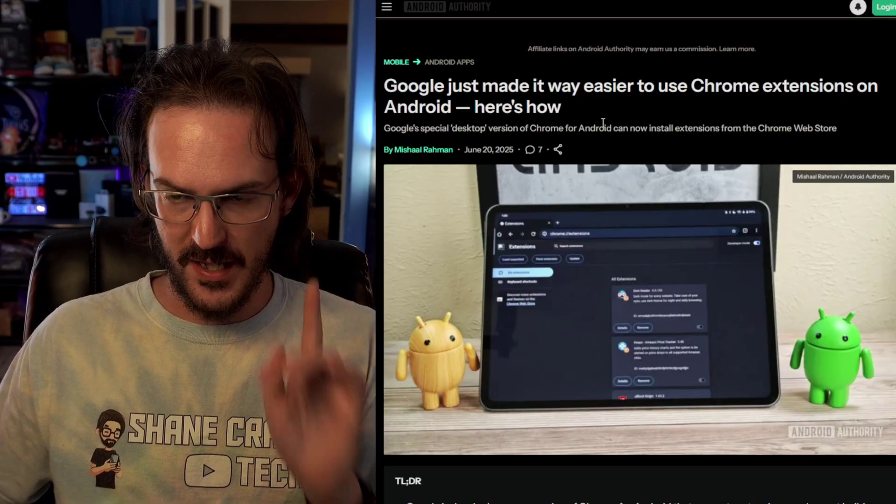
left_click_drag(565, 109, 410, 87)
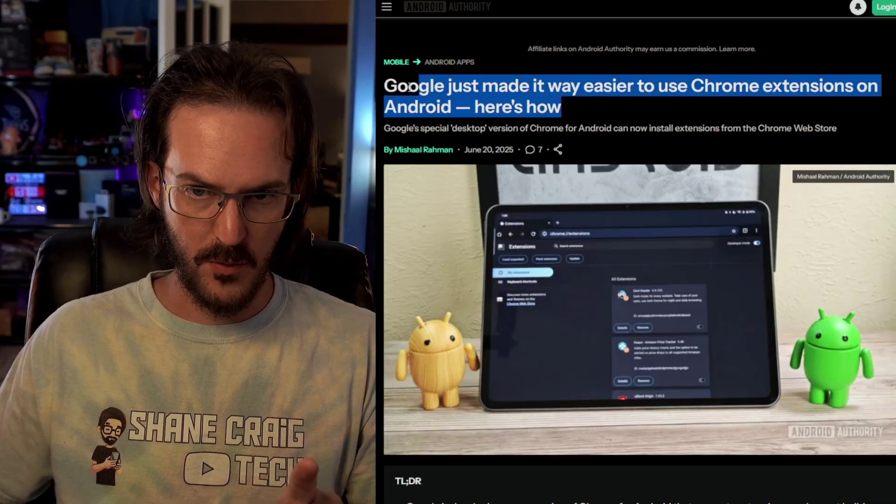
left_click(386, 87)
scroll(500, 145, "down", 20)
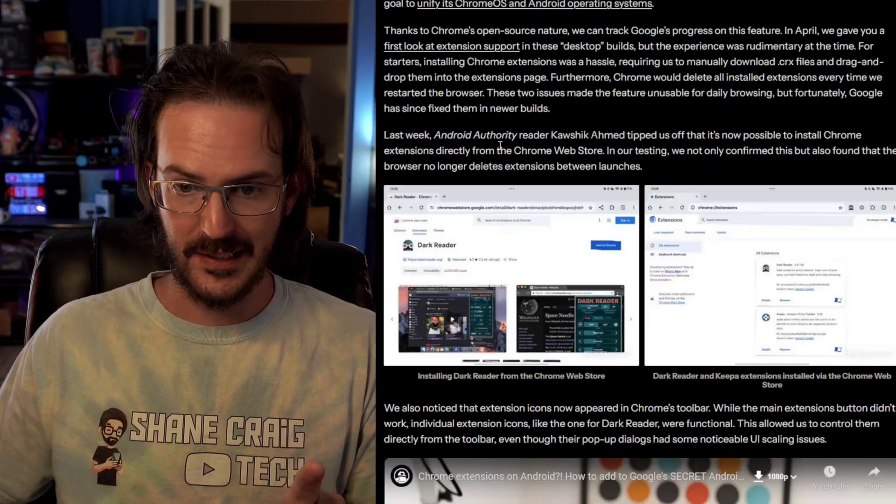
scroll(500, 146, "down", 12)
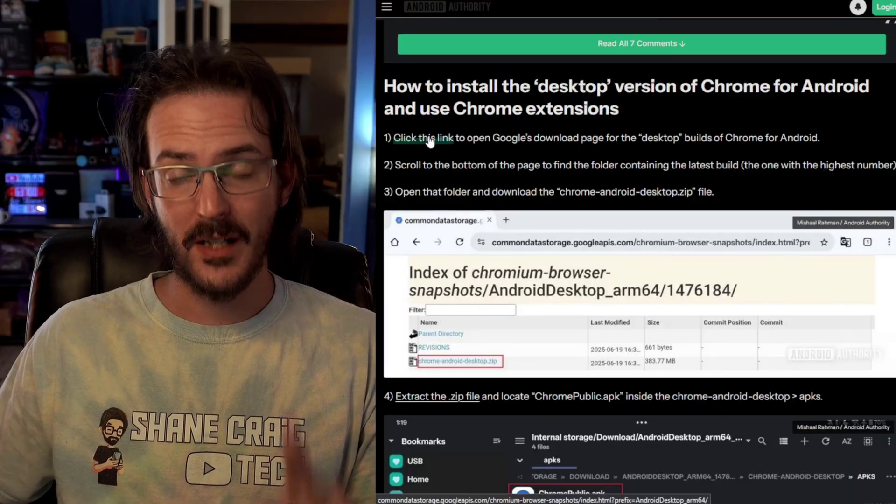
scroll(565, 200, "up", 20)
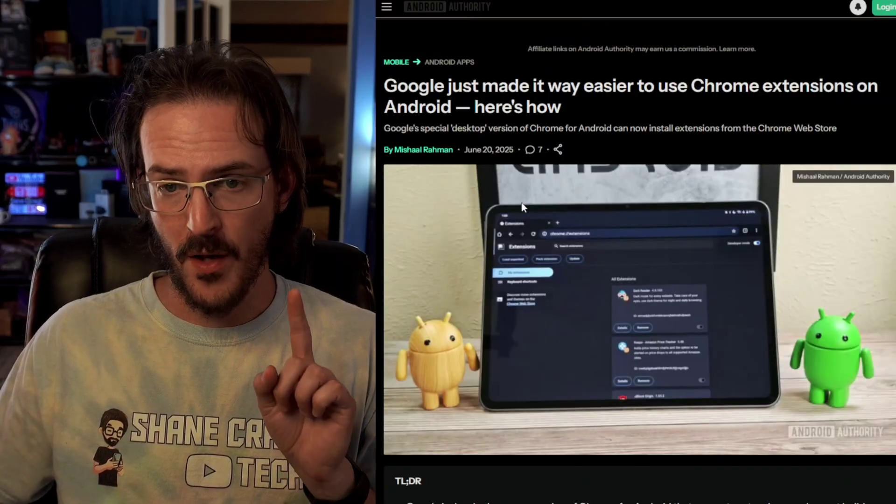